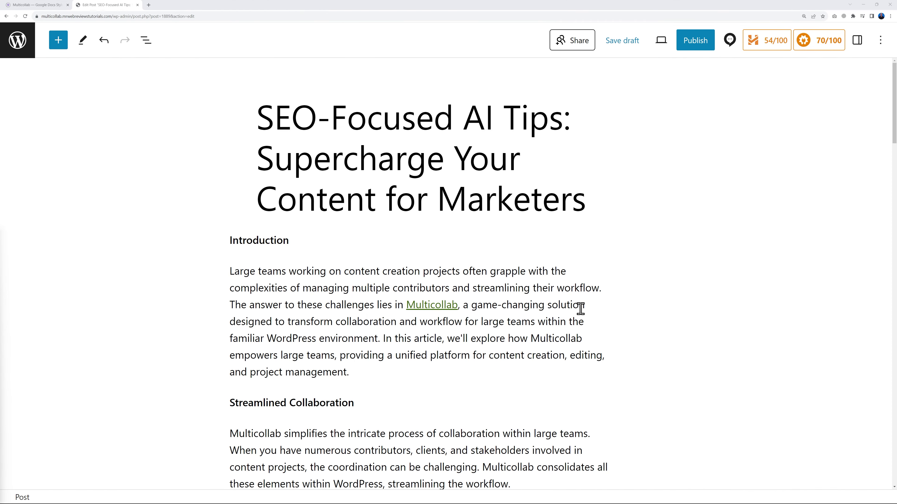
# Review the post's headline score analysis, including the alternative-headline tester.
pyautogui.scroll(-15, 581, 308)
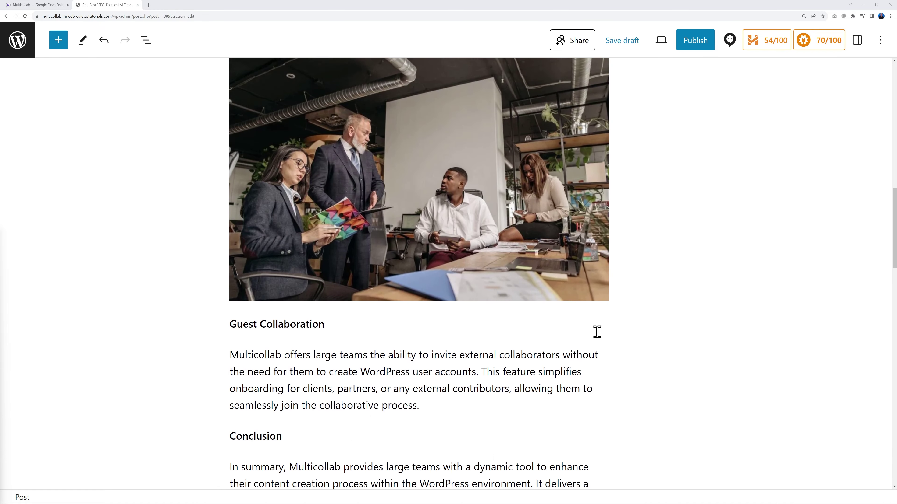
pyautogui.scroll(-7, 596, 332)
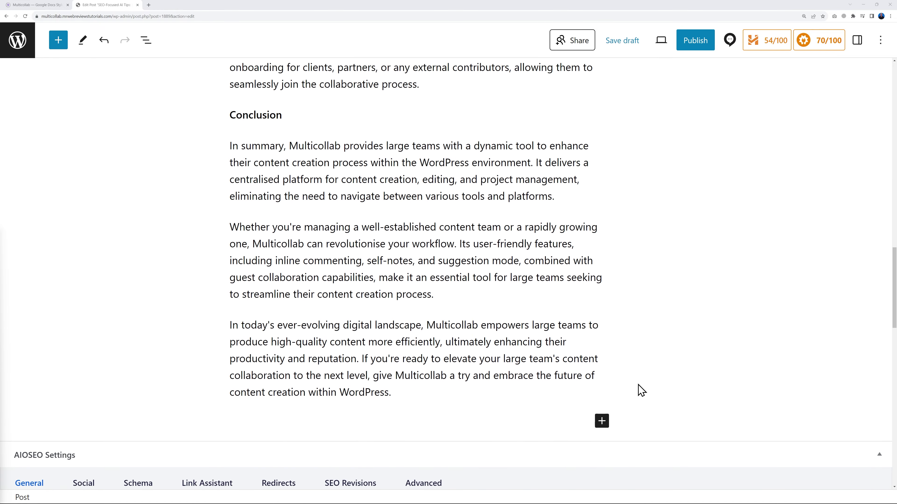
pyautogui.scroll(20, 621, 392)
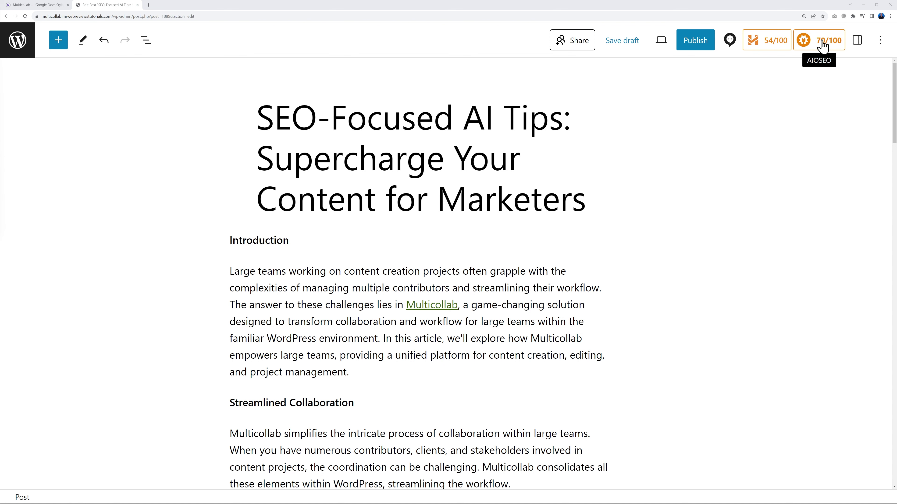
pyautogui.click(781, 45)
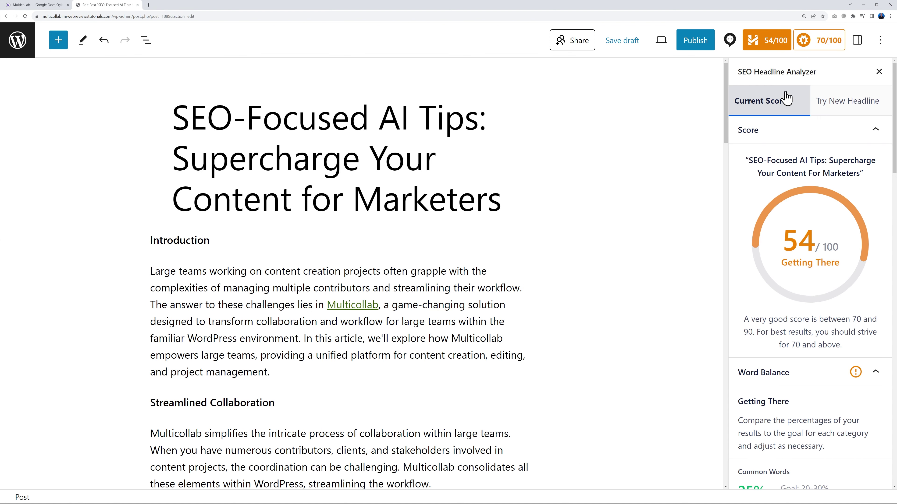
pyautogui.click(844, 108)
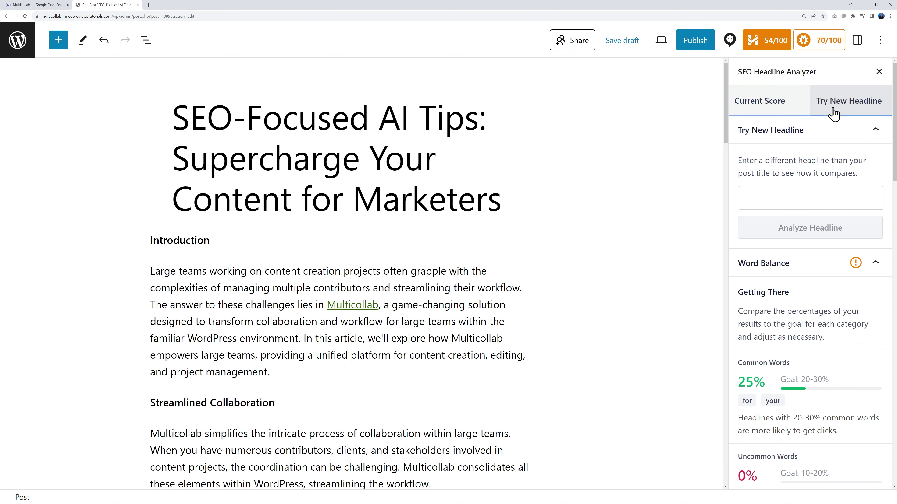
pyautogui.click(769, 115)
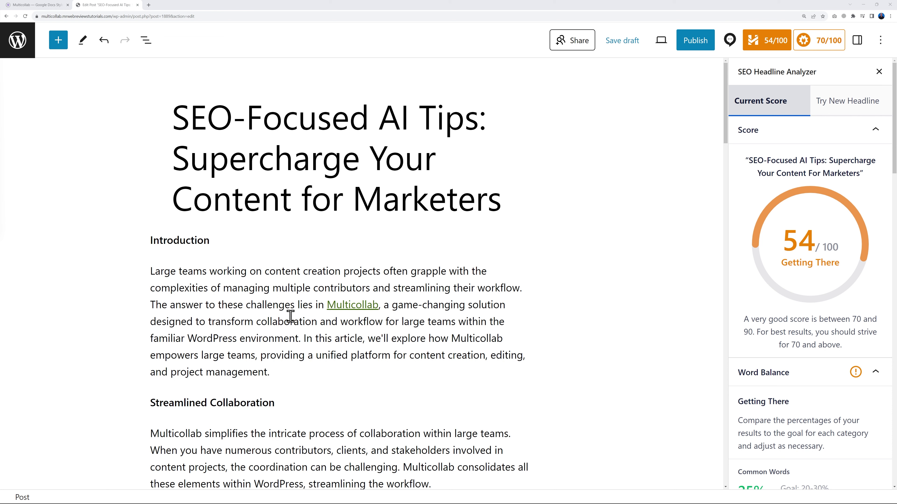
pyautogui.click(878, 72)
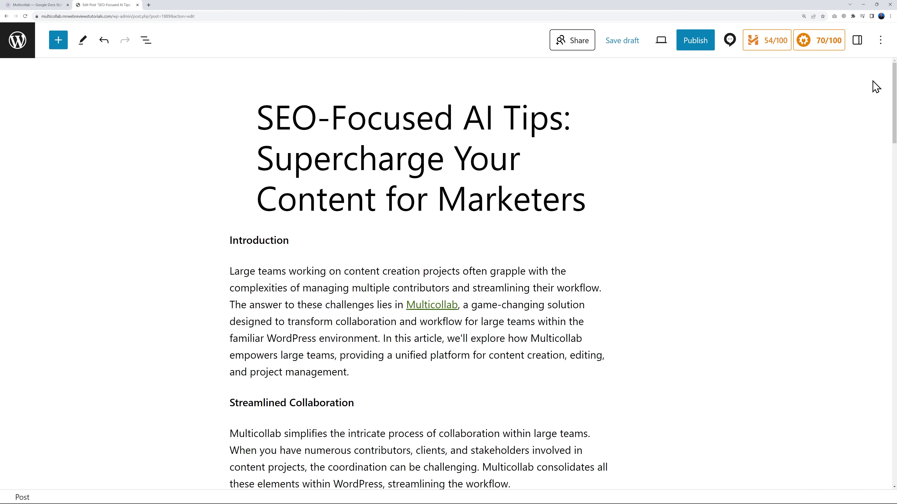
# Share the post with the administrator as Coeditor, sending a notification asking for optimisation help.
pyautogui.click(730, 45)
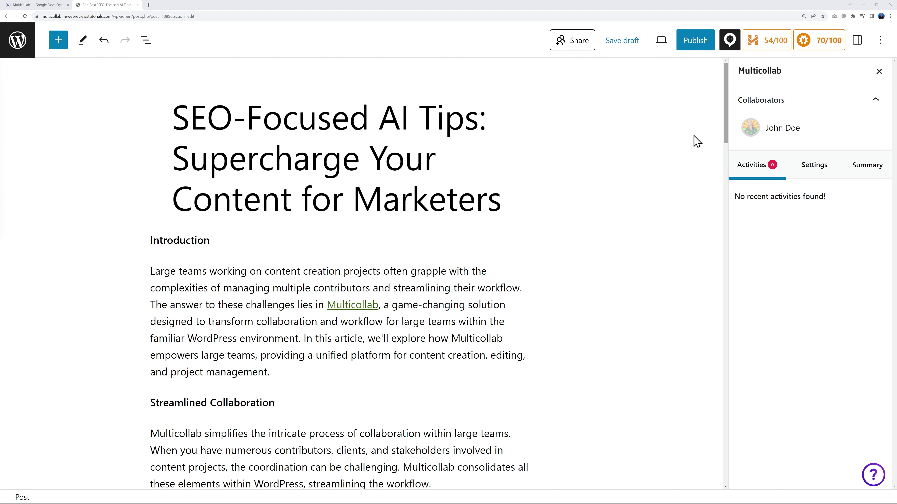
pyautogui.click(575, 48)
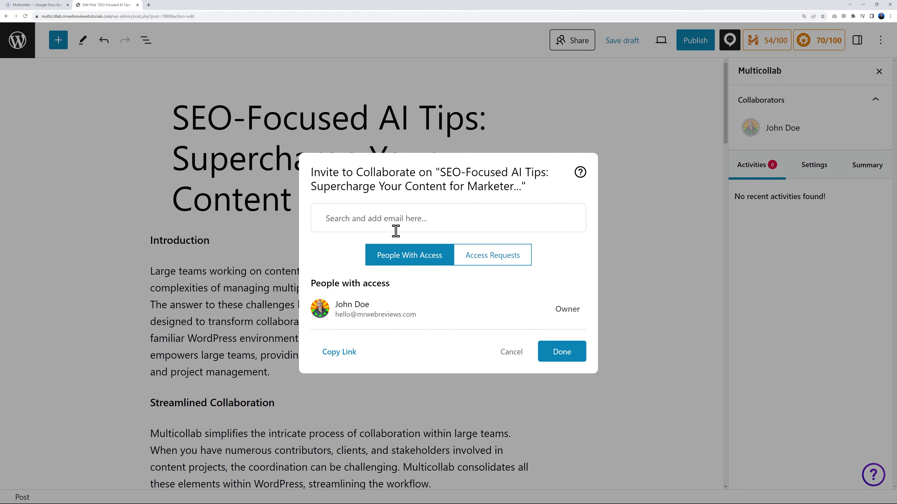
pyautogui.click(384, 221)
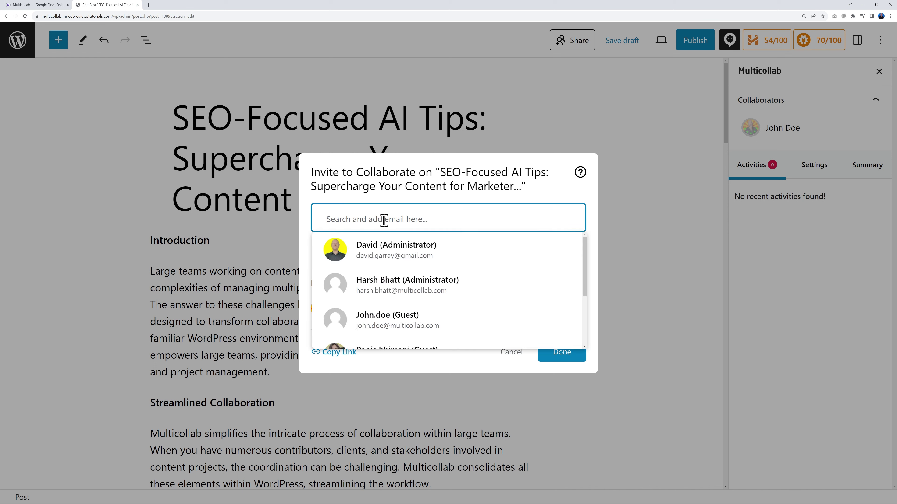
pyautogui.click(384, 260)
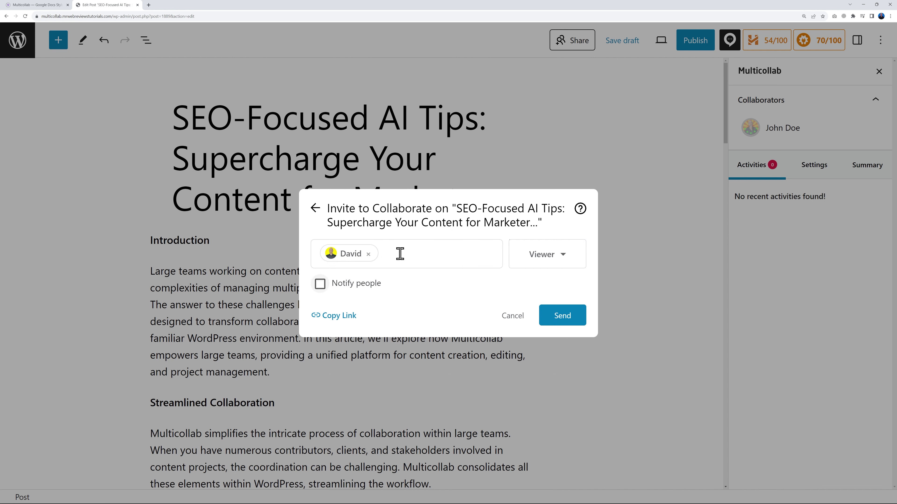
pyautogui.click(564, 255)
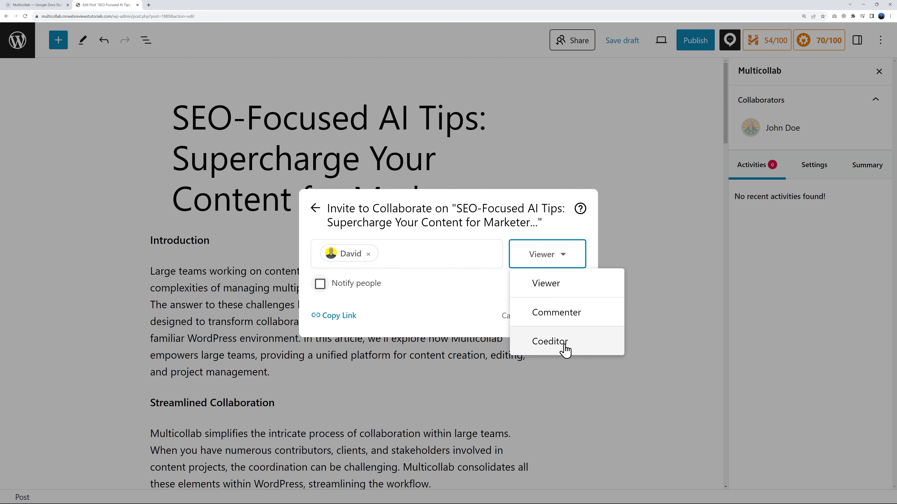
pyautogui.click(551, 348)
pyautogui.click(320, 285)
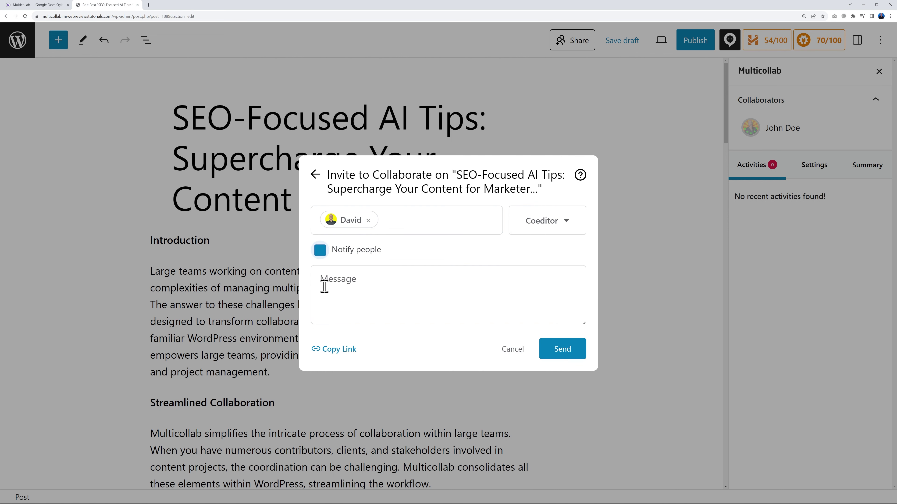
pyautogui.click(358, 292)
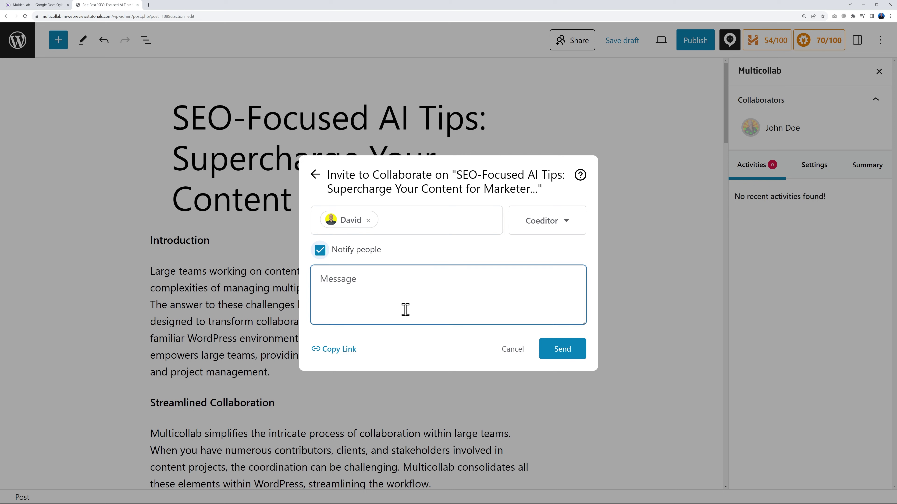
pyautogui.write('Hi Dave, I need your help optimising this blog post. Can you help please? Thx')
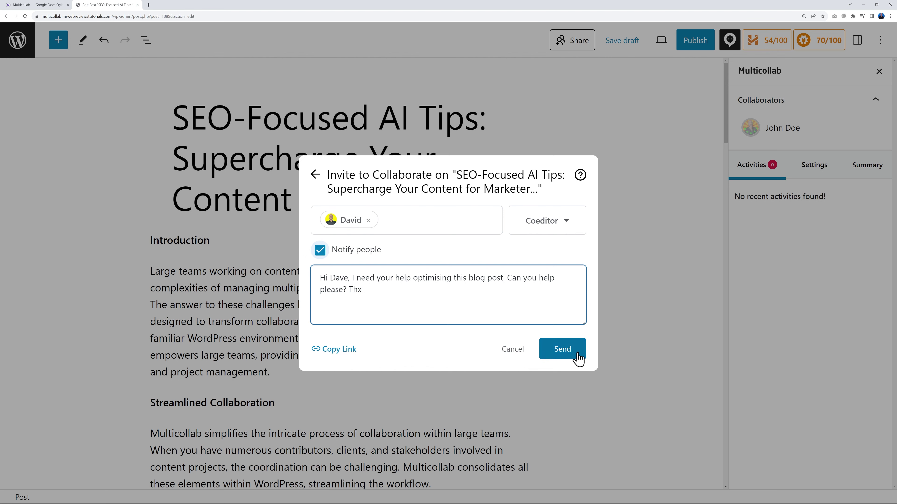
pyautogui.click(565, 354)
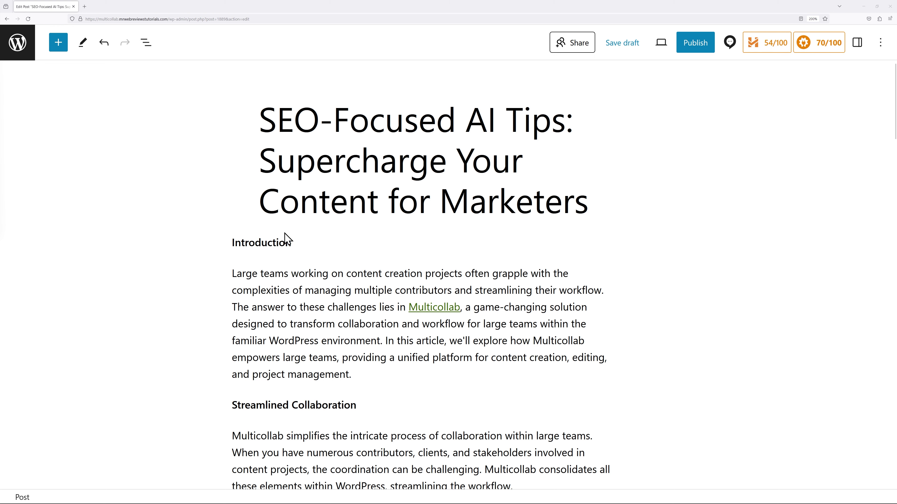
# Test 'Ultimate AI SEO Tips for Marketers: Boost Your Content's Impact' in the headline analyzer against the current score.
pyautogui.click(775, 42)
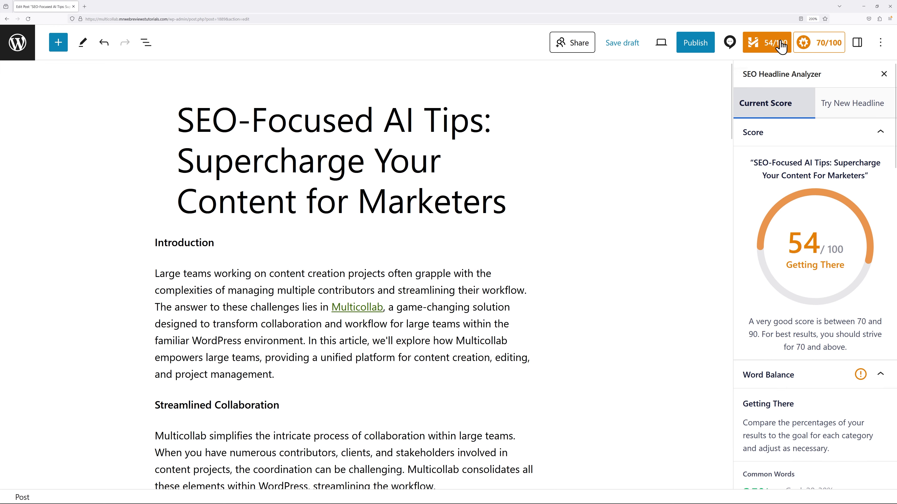
pyautogui.click(851, 111)
pyautogui.click(805, 195)
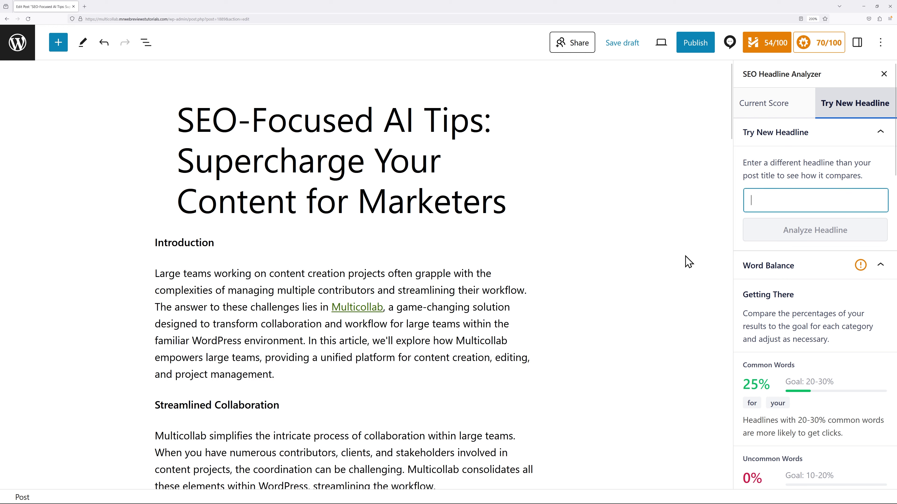
pyautogui.hotkey('ctrl', 'v')
pyautogui.click(795, 233)
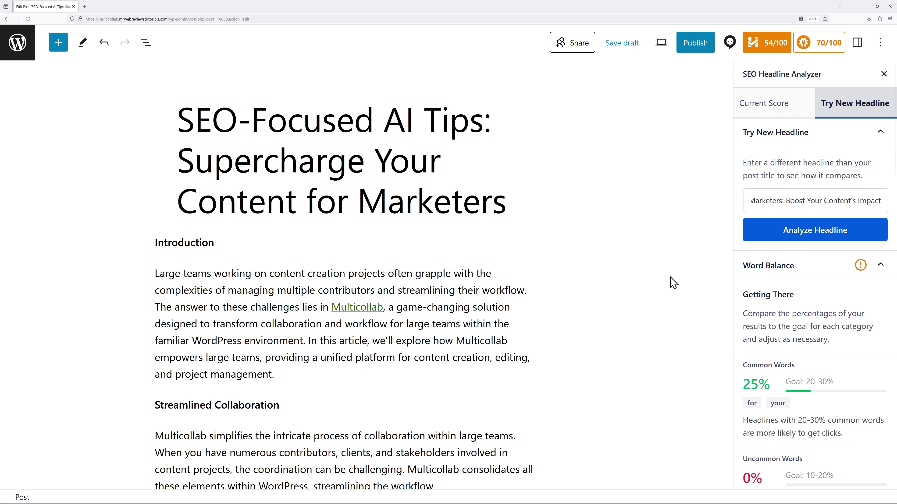
pyautogui.click(781, 108)
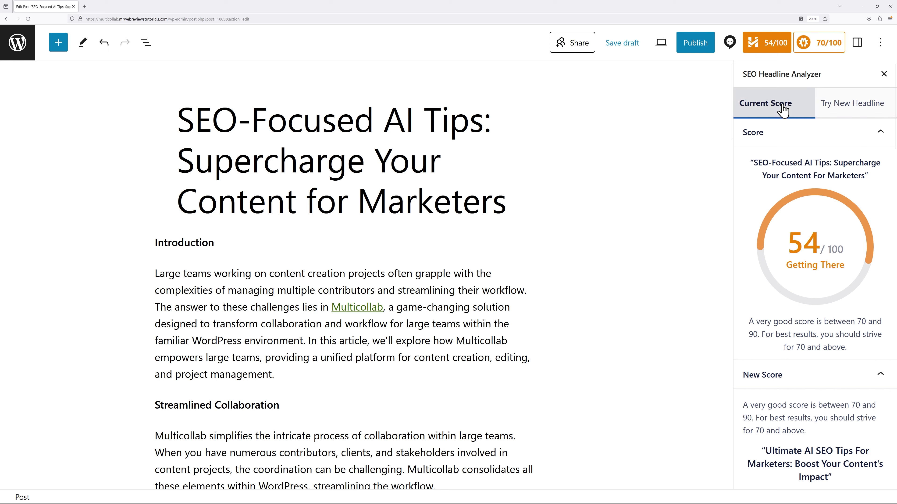
# Replace the post title with 'Ultimate AI SEO Tips for Marketers: Boost Your Content's Impact'.
pyautogui.click(219, 127)
pyautogui.moveTo(178, 117); pyautogui.dragTo(531, 206)
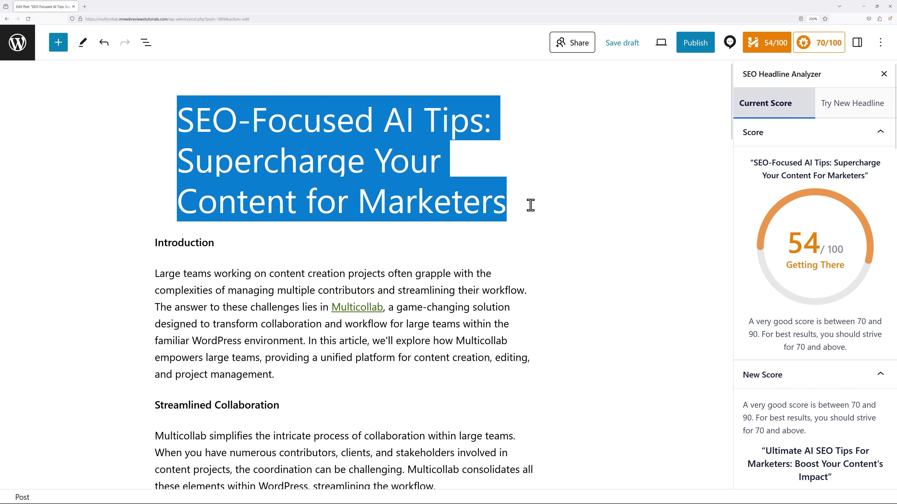
pyautogui.write("Ultimate AI SEO Tips for Marketers: Boost Your Content's Impact")
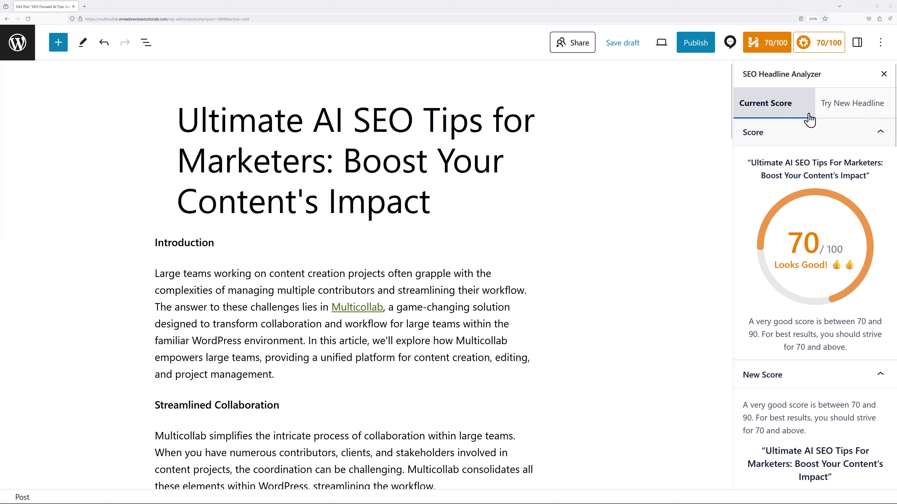
pyautogui.click(823, 48)
pyautogui.click(785, 110)
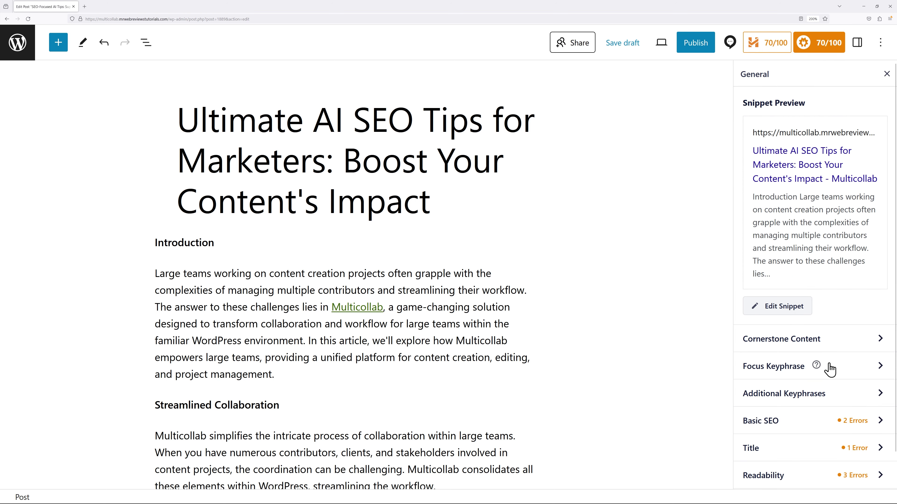
pyautogui.click(879, 366)
pyautogui.scroll(-4, 883, 269)
pyautogui.click(852, 267)
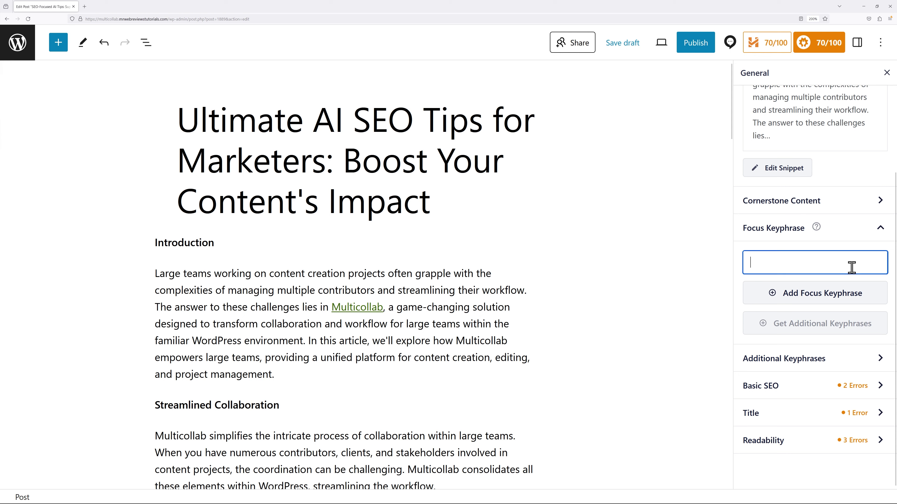
pyautogui.write('SEO Tips for Marketers')
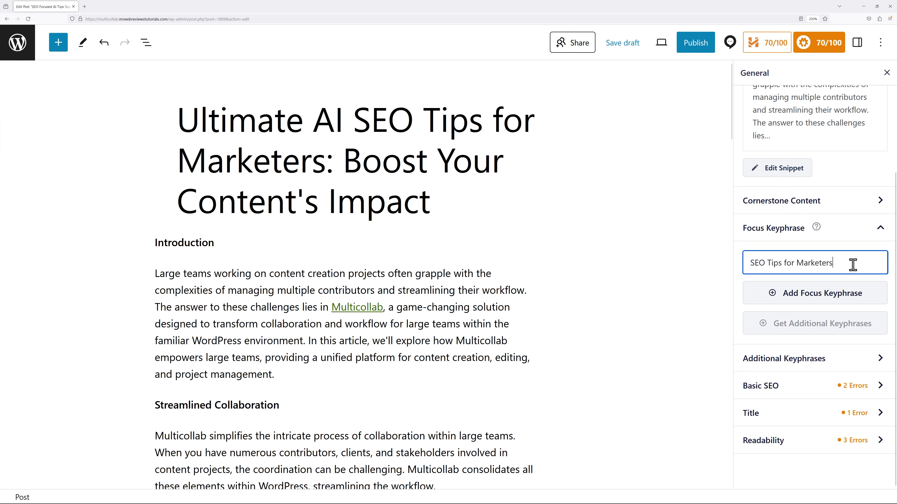
pyautogui.click(827, 300)
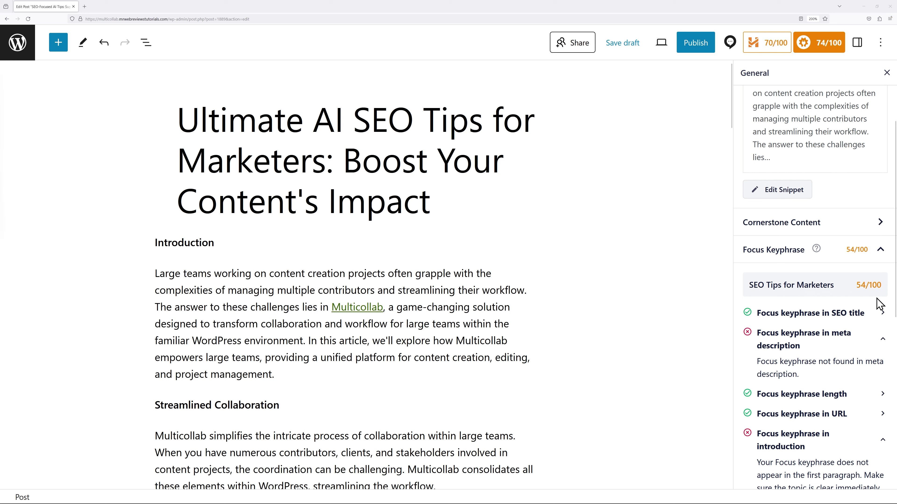
pyautogui.scroll(-2, 854, 344)
pyautogui.scroll(-1, 854, 345)
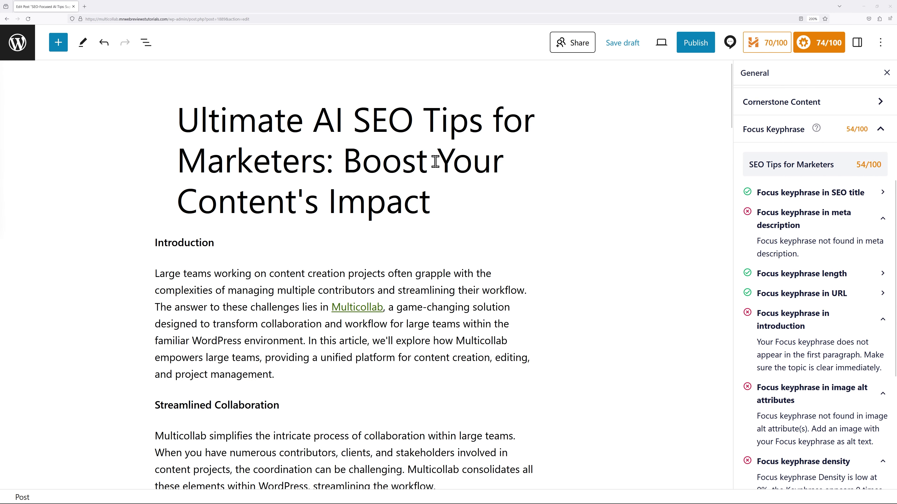
pyautogui.scroll(-10, 615, 302)
pyautogui.scroll(-12, 627, 309)
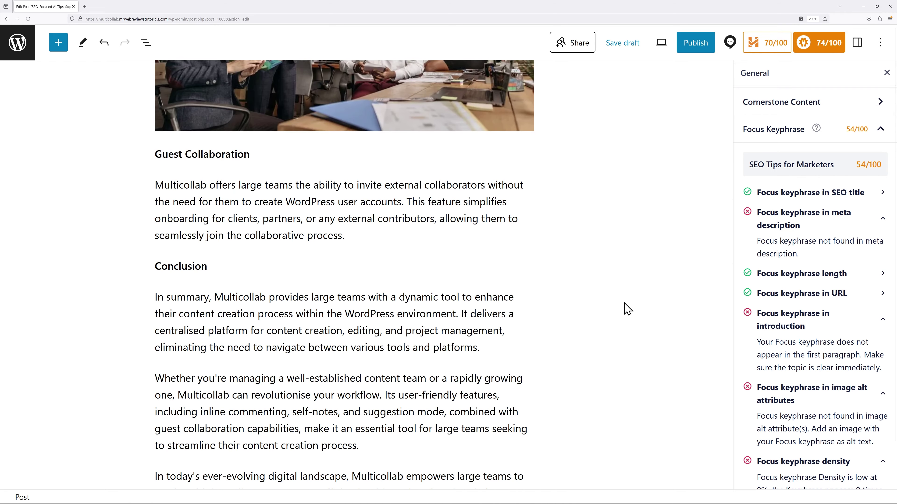
pyautogui.scroll(14, 627, 309)
pyautogui.scroll(8, 627, 310)
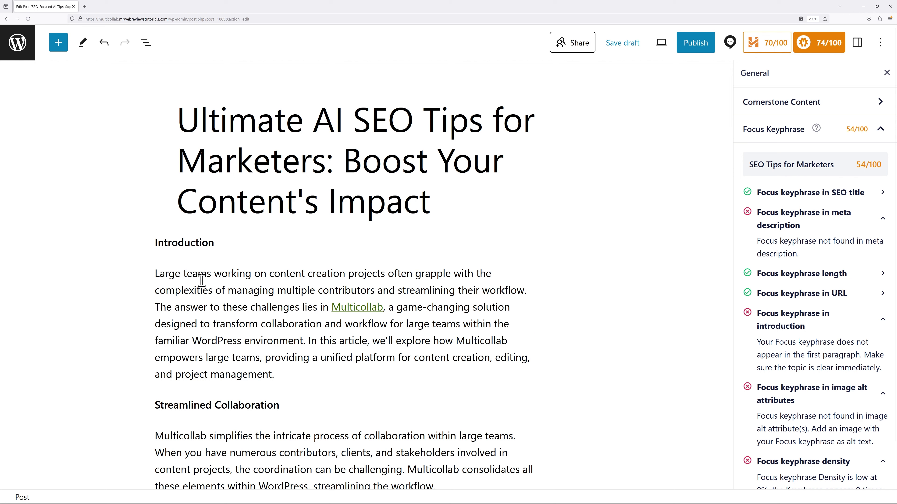
pyautogui.moveTo(156, 275); pyautogui.dragTo(279, 374)
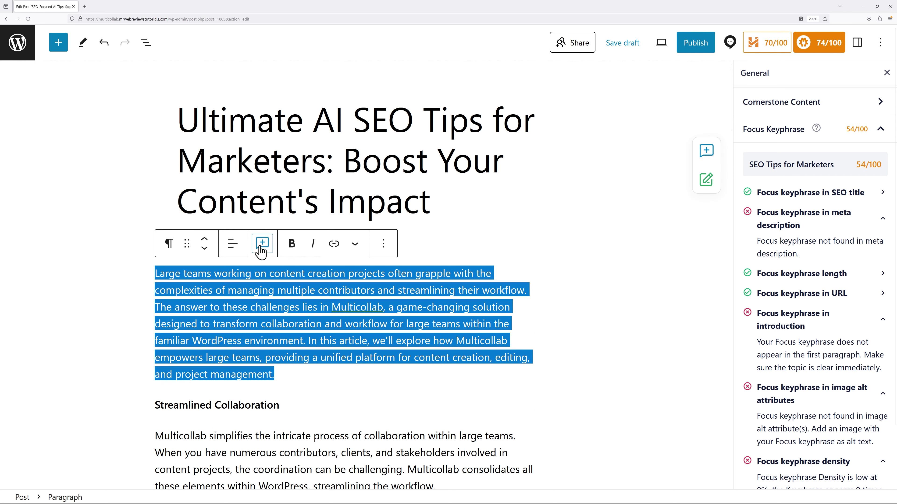
pyautogui.click(263, 243)
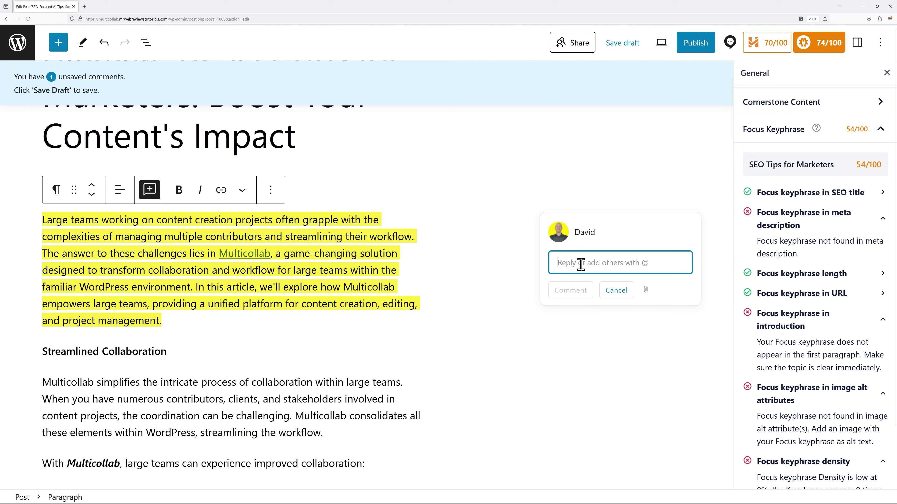
pyautogui.write('@john')
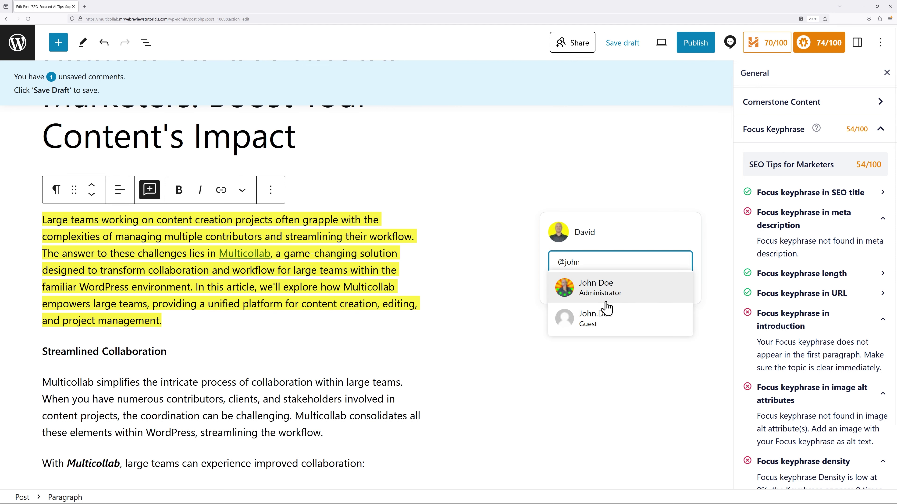
pyautogui.click(598, 298)
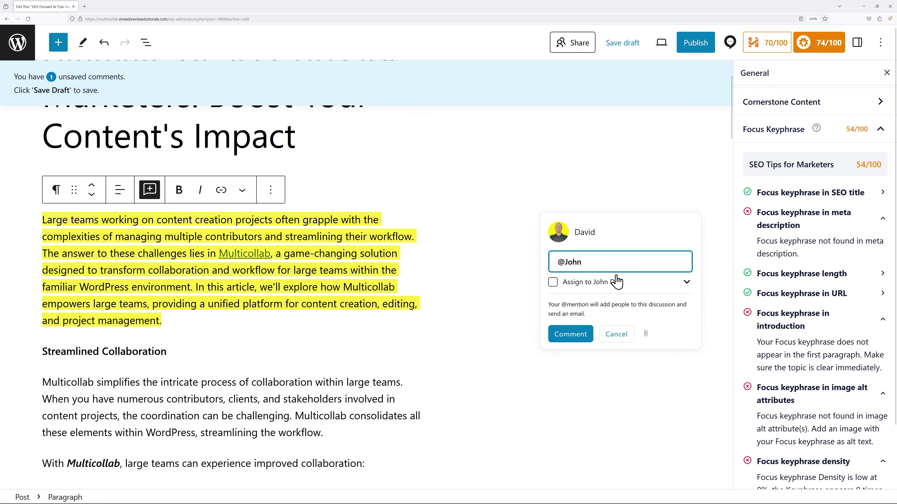
pyautogui.write('Hi John. I did some research on the focus keyphrase, so can you insert these keywords seamlessly into the content.  1. "SEO Tips for Marketers": 2. "Search Engine Optimization Strategies" 3. "Marketing SEO Techniques" 4. "Optimizing Content for Search Engines"')
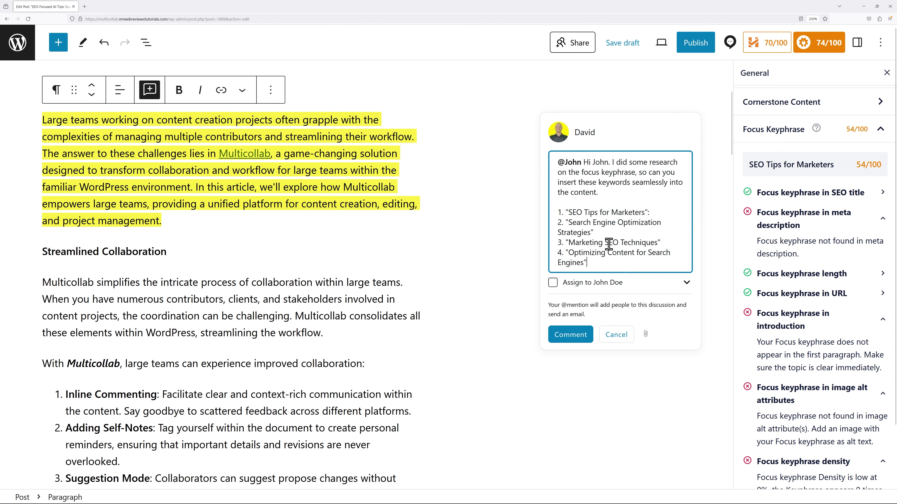
pyautogui.click(553, 282)
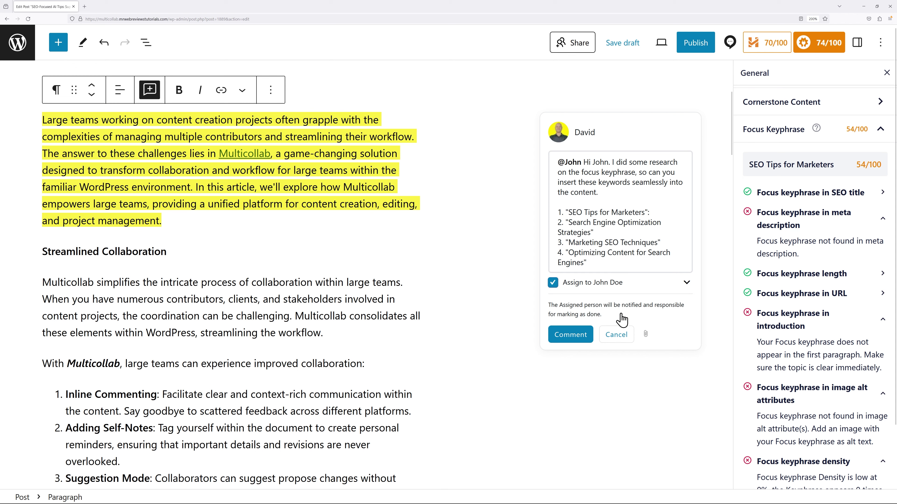
pyautogui.click(572, 336)
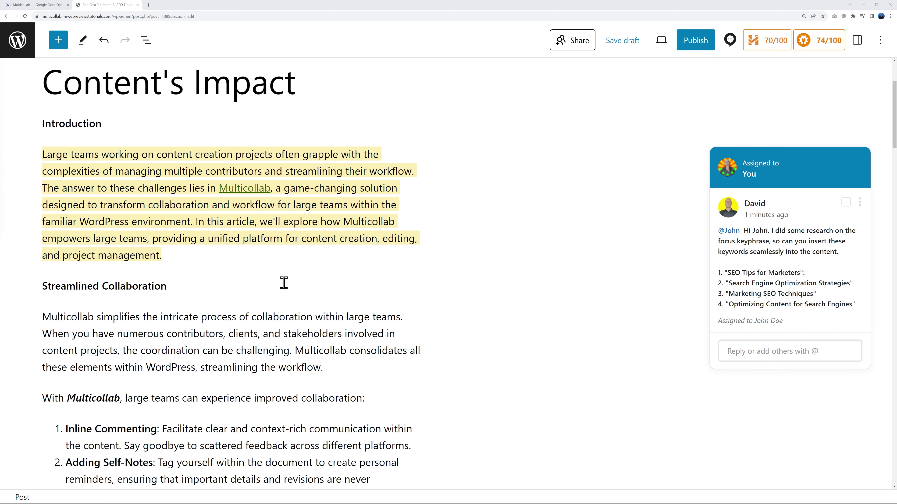
# Mark the Introduction keyphrase comment as resolved and confirm with Yes.
pyautogui.scroll(-15, 456, 373)
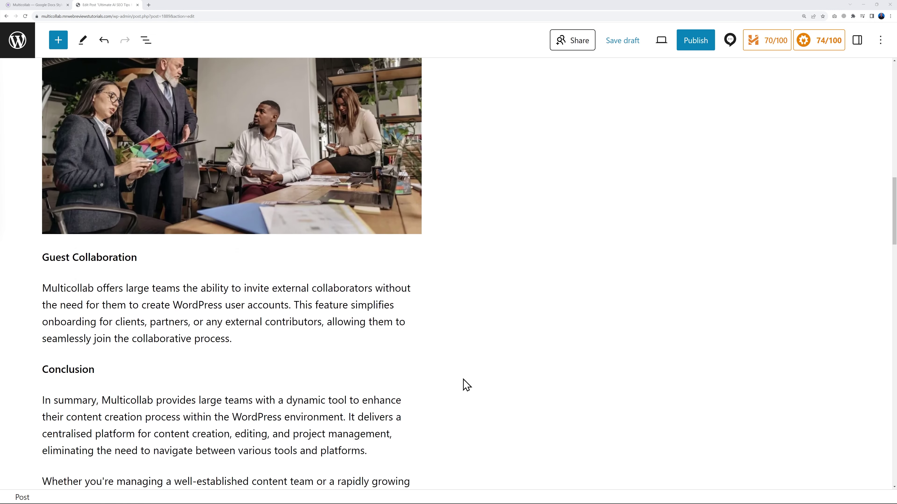
pyautogui.scroll(15, 467, 385)
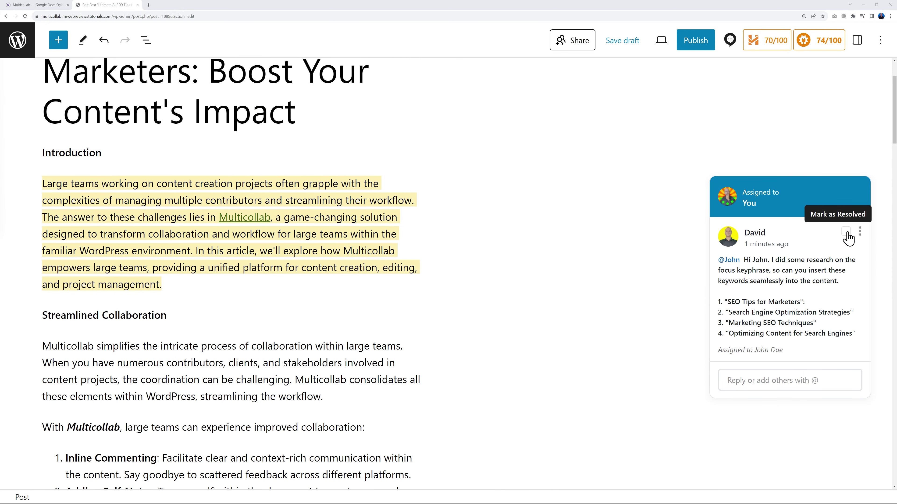
pyautogui.click(846, 232)
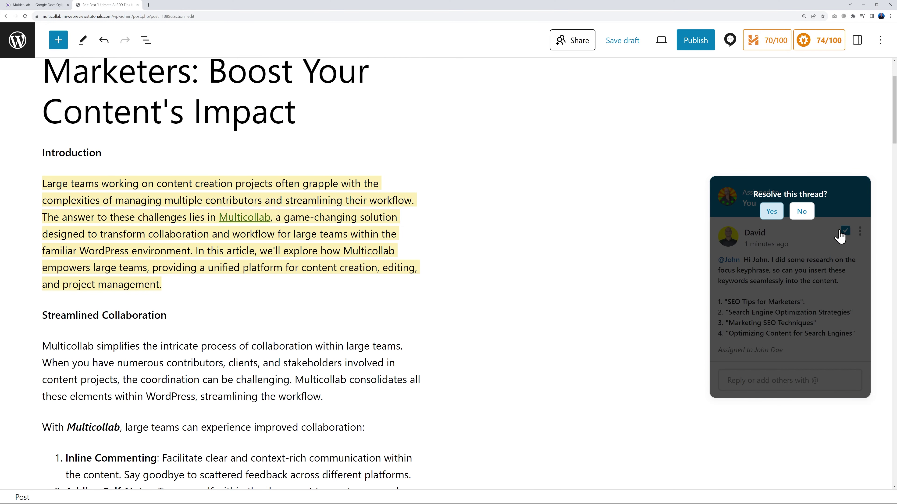
pyautogui.click(772, 212)
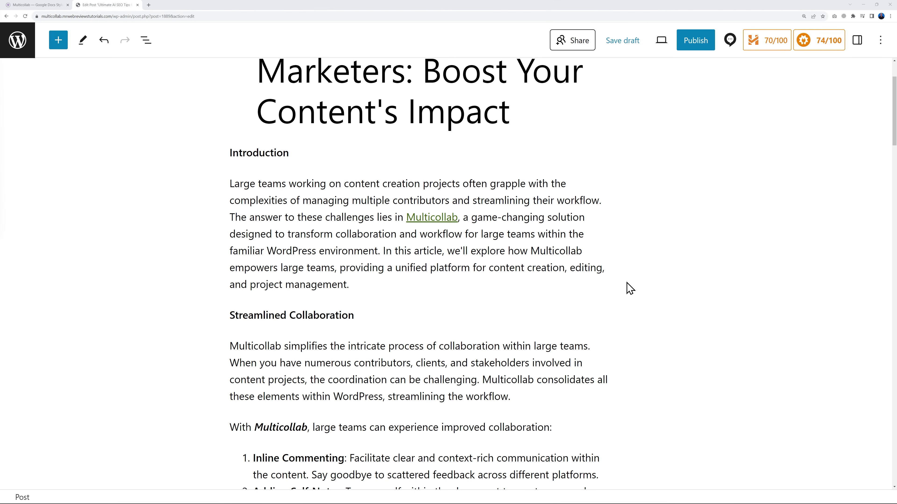
pyautogui.click(729, 40)
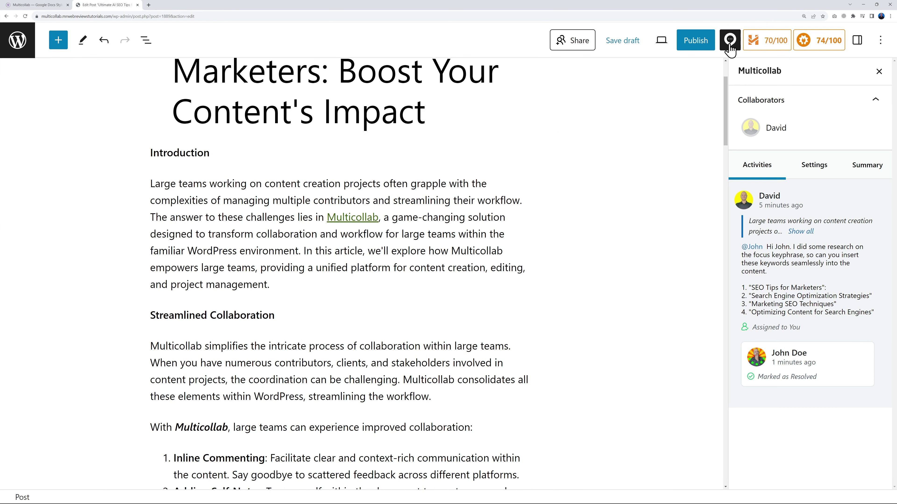
# Turn on Suggest Edits in the Multicollab settings, then close the panel.
pyautogui.click(818, 171)
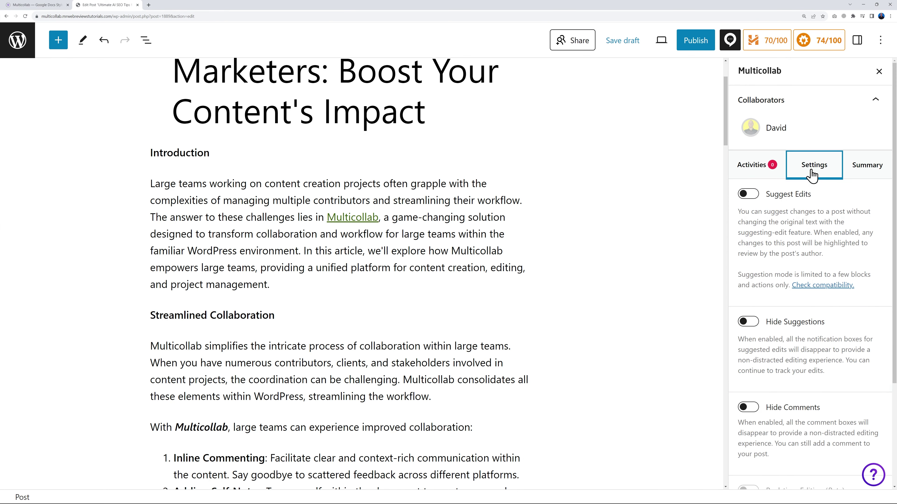
pyautogui.click(748, 194)
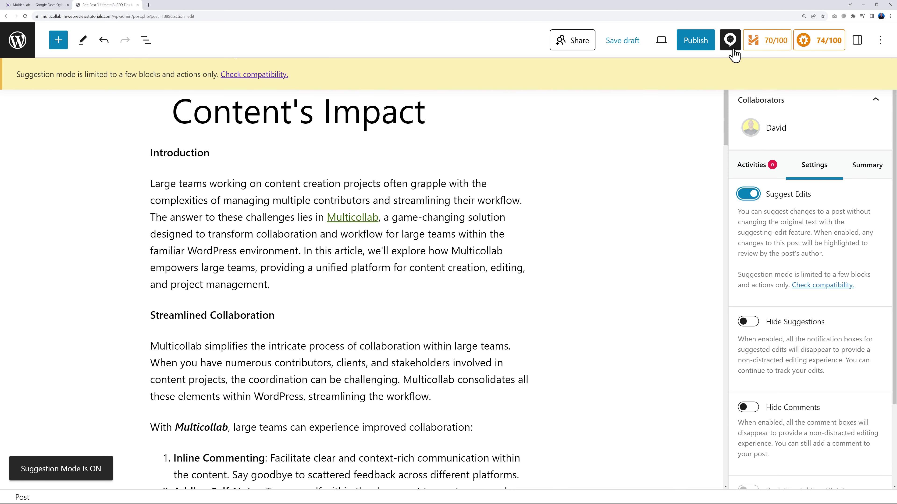
pyautogui.click(730, 43)
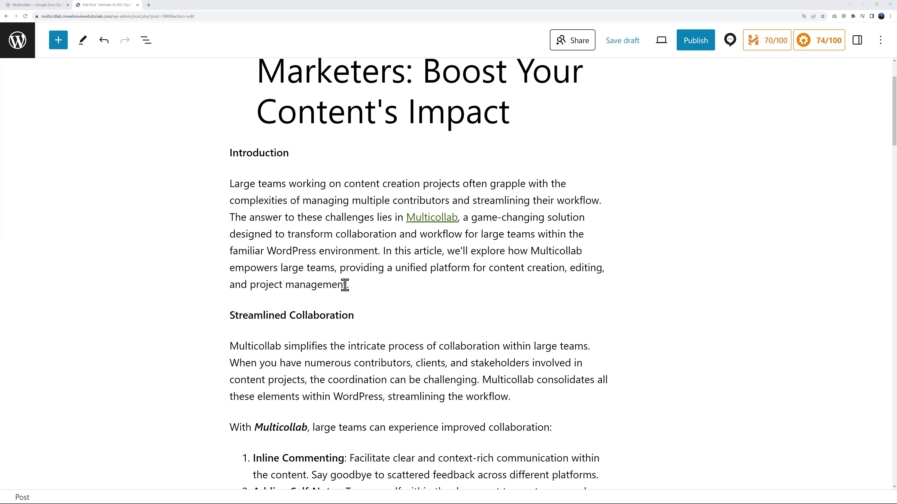
# Suggest swapping 'project management' for 'SEO purposes' in the Introduction, then accept the suggestion.
pyautogui.moveTo(252, 285); pyautogui.dragTo(348, 285)
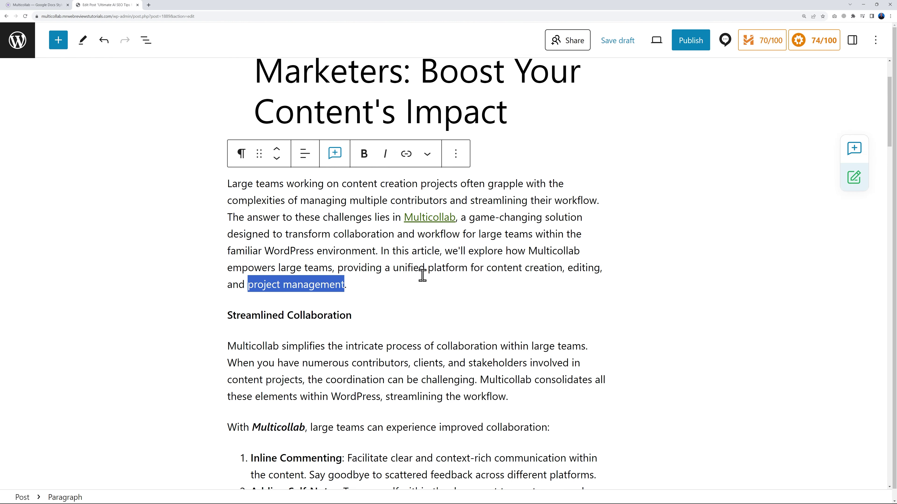
pyautogui.press('BackSpace')
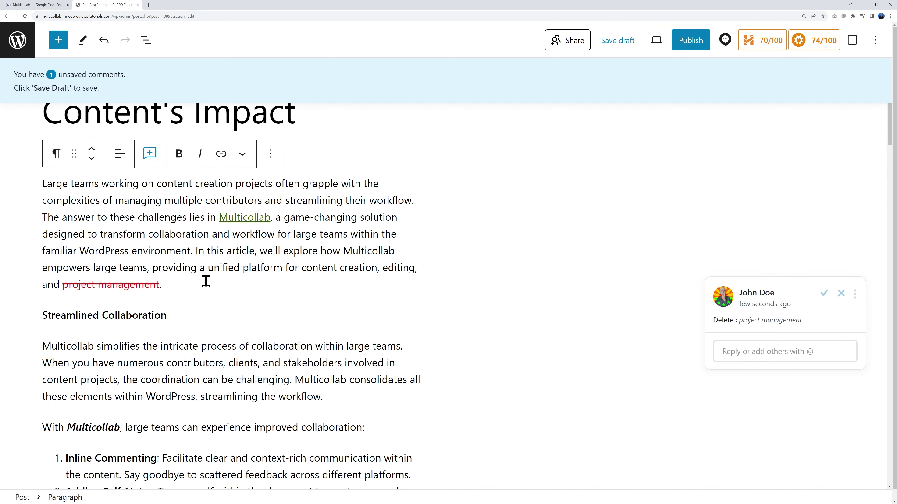
pyautogui.write('SEO purposes')
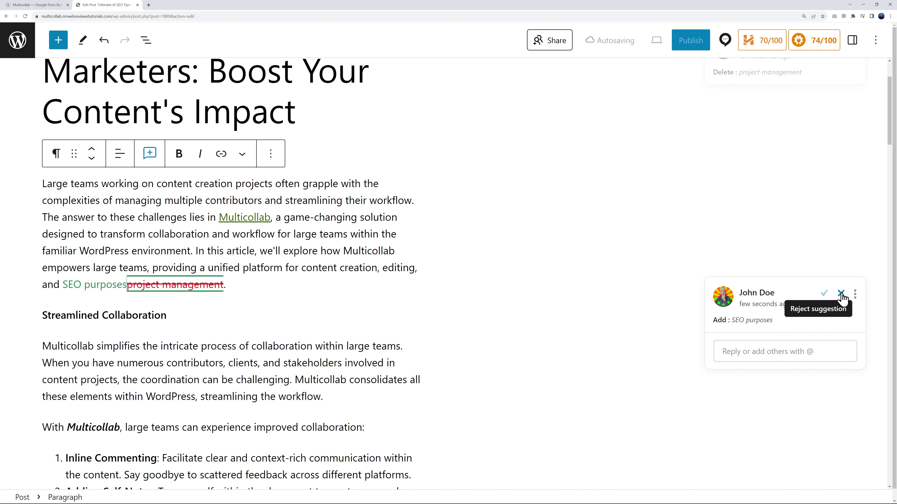
pyautogui.click(824, 298)
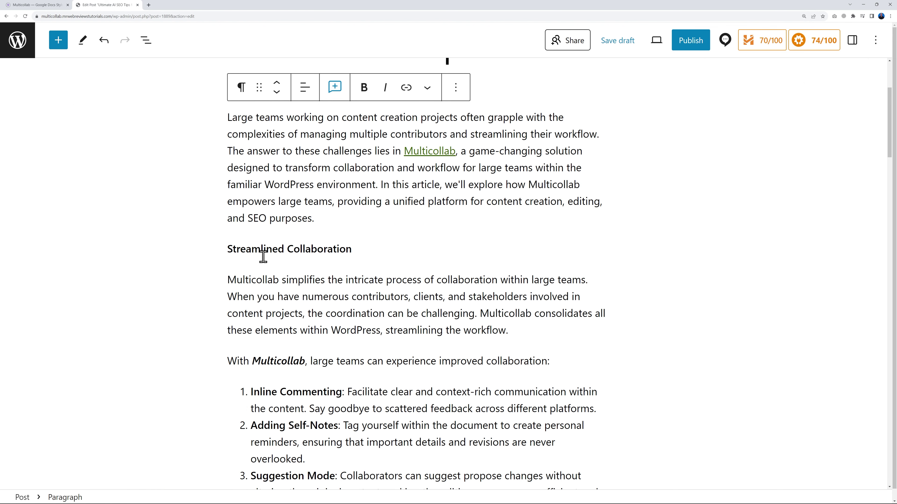
pyautogui.scroll(1, 650, 267)
pyautogui.scroll(-1, 600, 256)
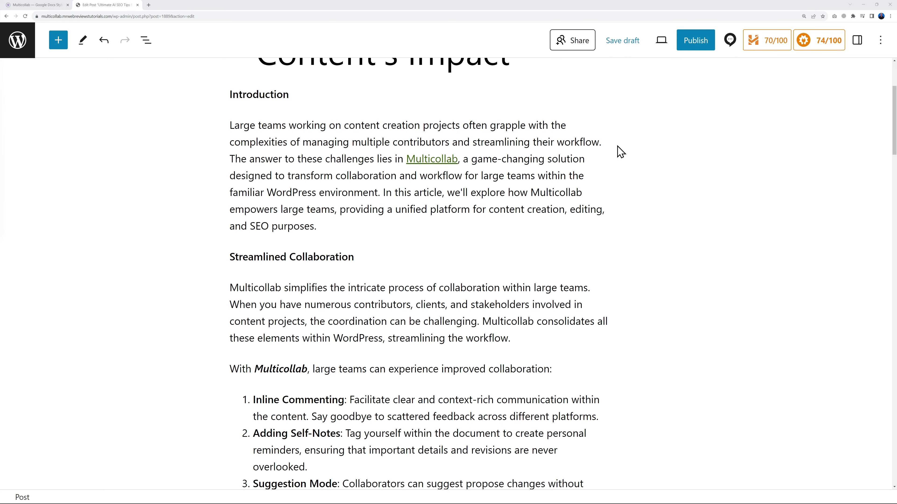
# Review the Multicollab activity panel, then view the Summary of comments and suggestions.
pyautogui.click(729, 41)
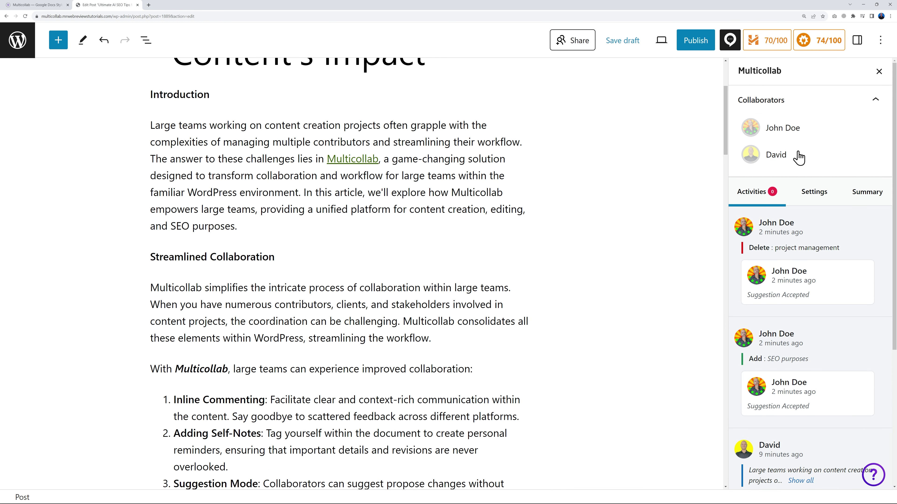
pyautogui.scroll(-5, 837, 338)
pyautogui.scroll(4, 840, 342)
pyautogui.scroll(1, 841, 343)
pyautogui.click(860, 200)
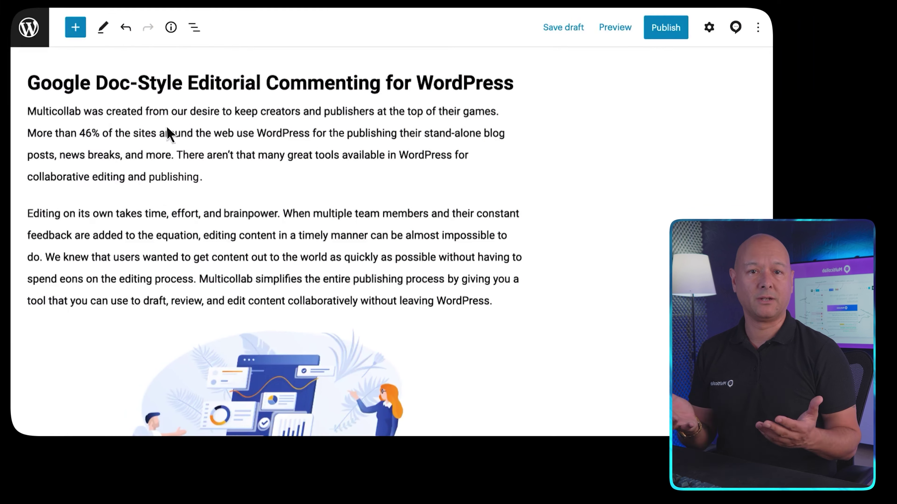
pyautogui.moveTo(235, 113); pyautogui.dragTo(498, 115)
pyautogui.click(149, 81)
pyautogui.click(576, 161)
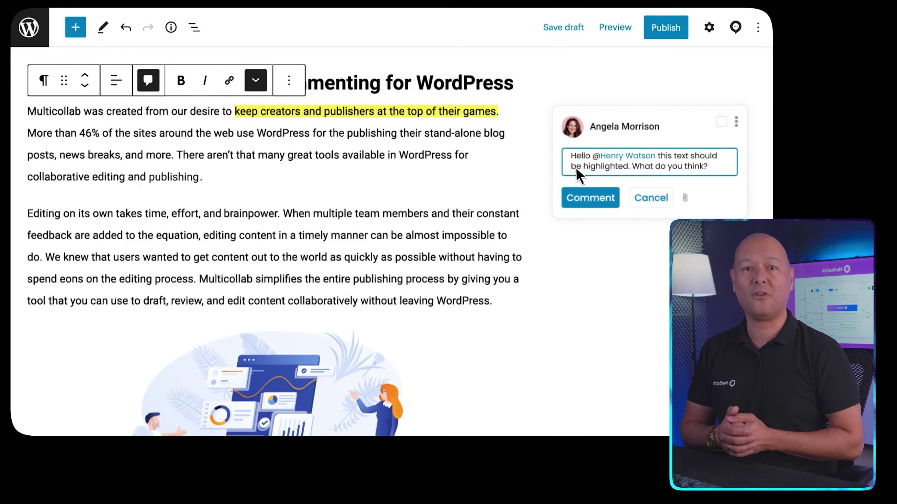
pyautogui.click(583, 194)
# Reply 'Yes, I agree with you.' to that comment.
pyautogui.click(584, 207)
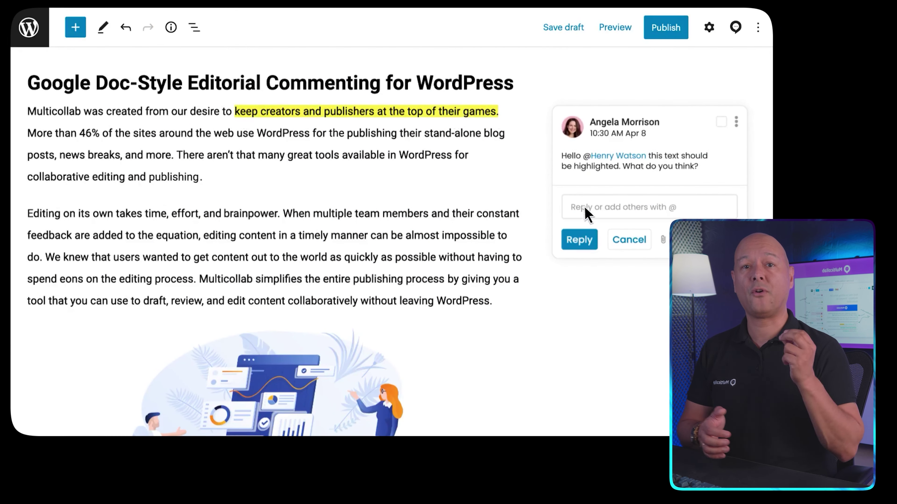
pyautogui.write('Yes, I agree with you.')
pyautogui.click(580, 240)
pyautogui.scroll(-3, 459, 244)
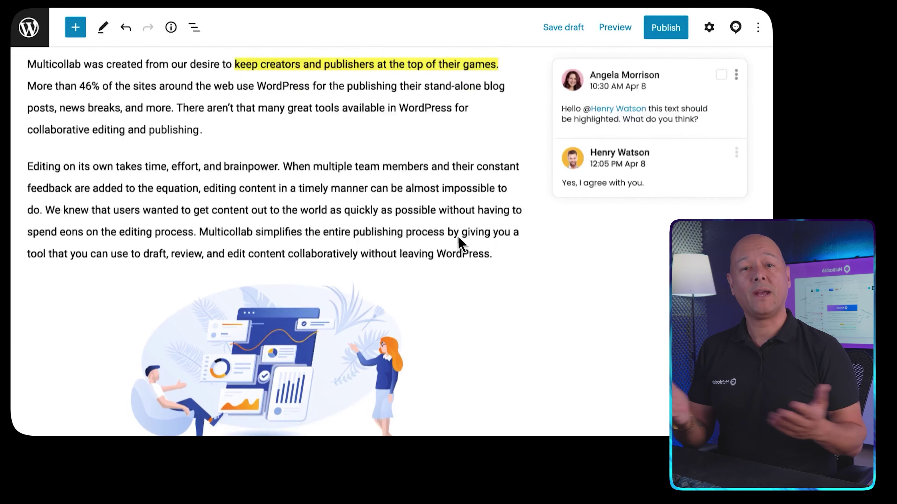